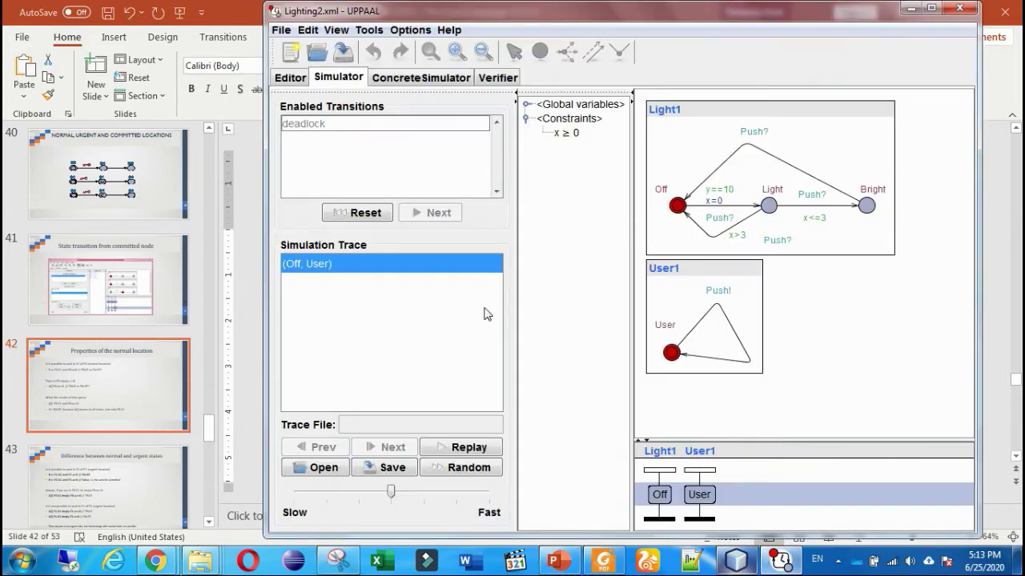
Save the changes to the Lighting2 system and open the Location system from the MyProject folder
click(304, 79)
click(281, 32)
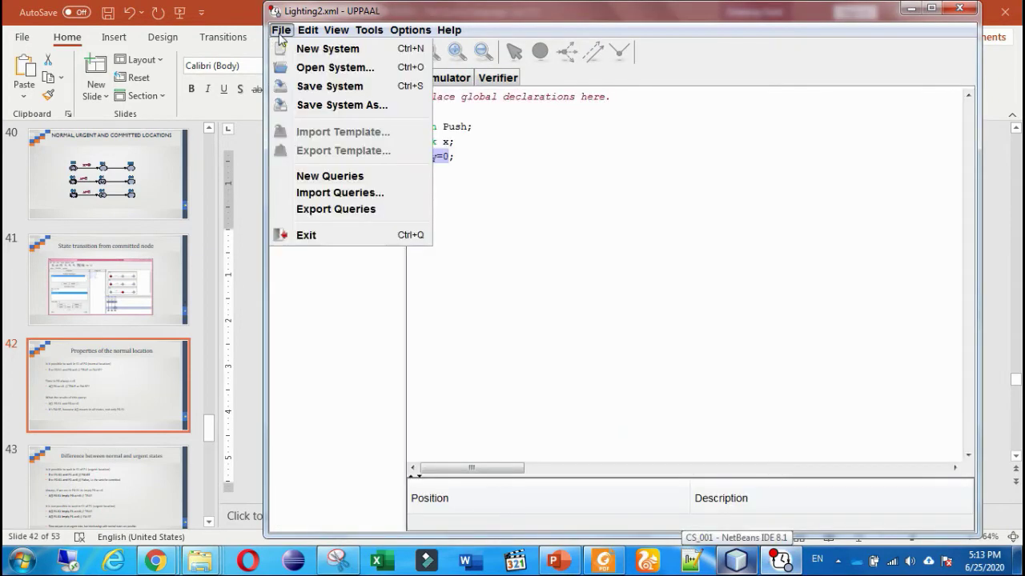
click(294, 66)
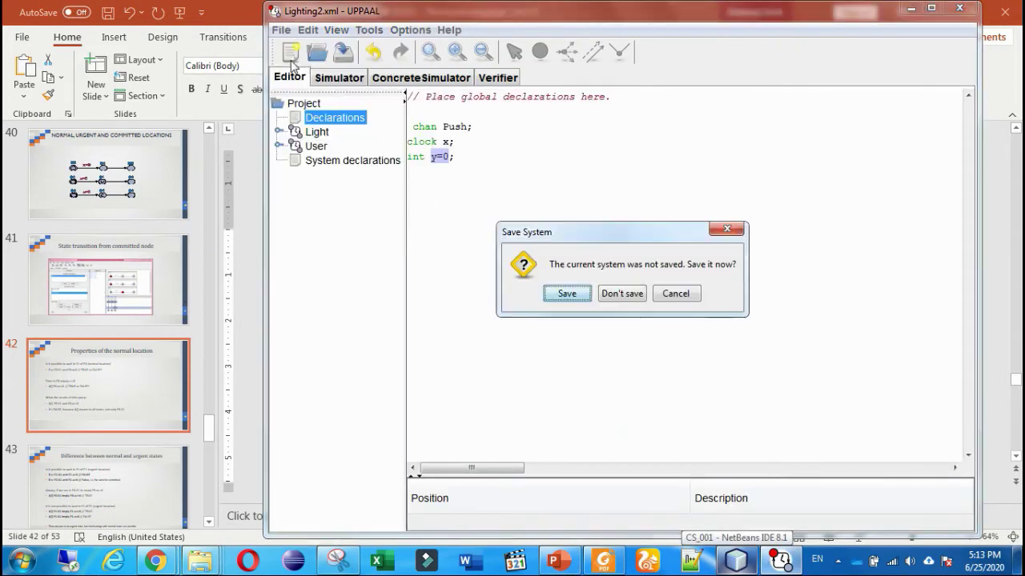
click(584, 294)
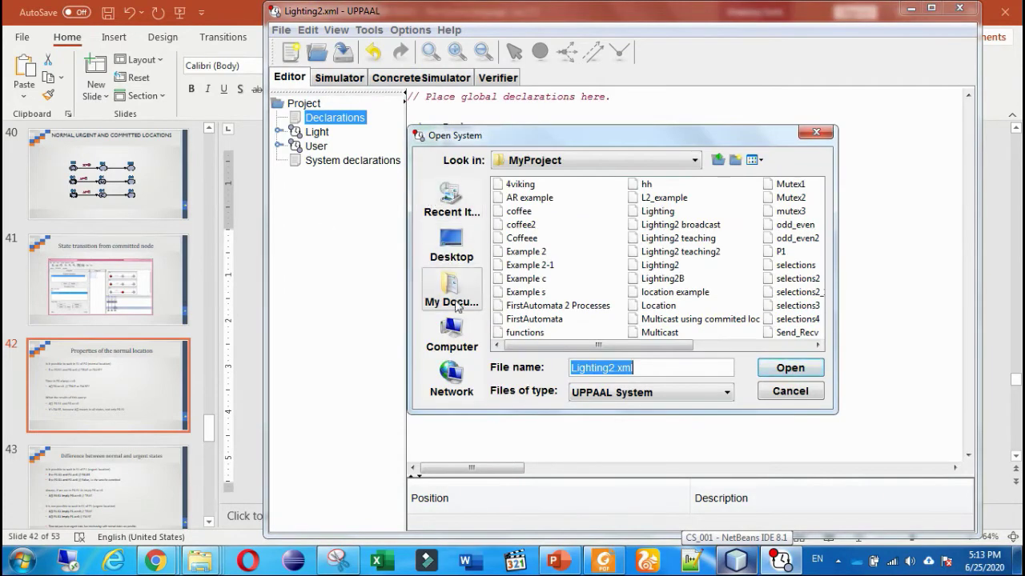
click(669, 308)
double_click(656, 306)
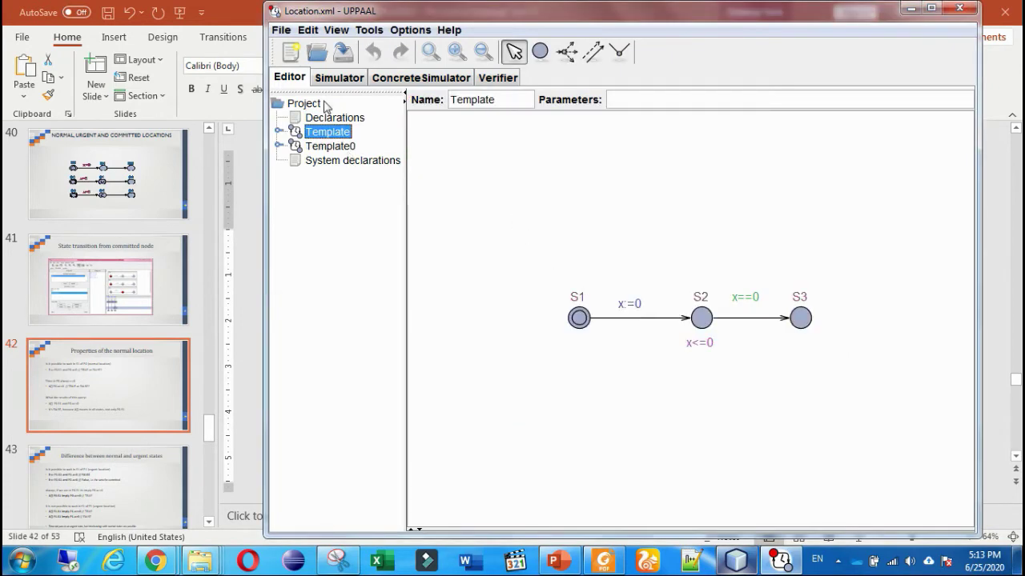
Open the "location example" system from the MyProject folder instead
click(281, 30)
click(307, 68)
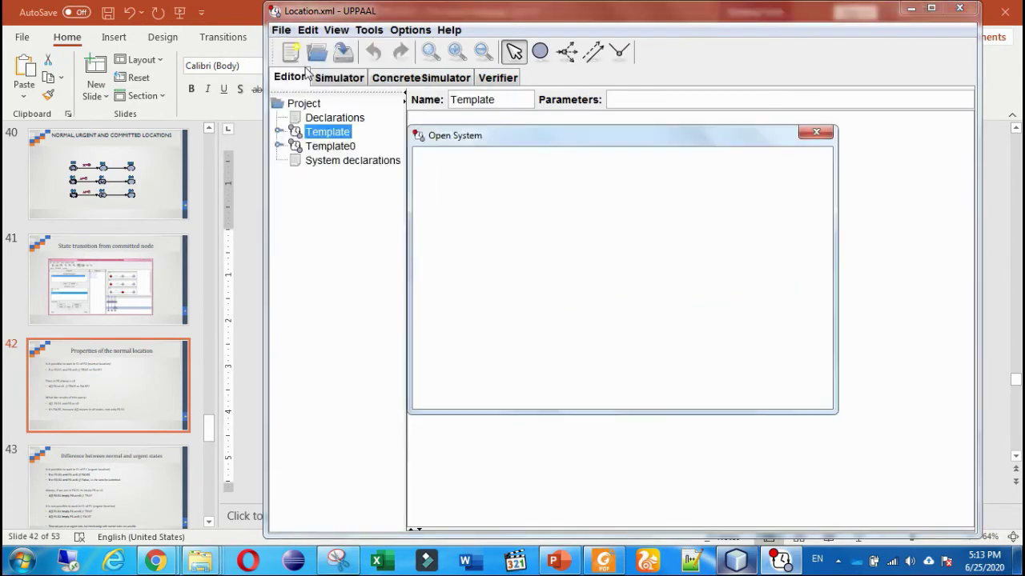
click(655, 306)
double_click(658, 292)
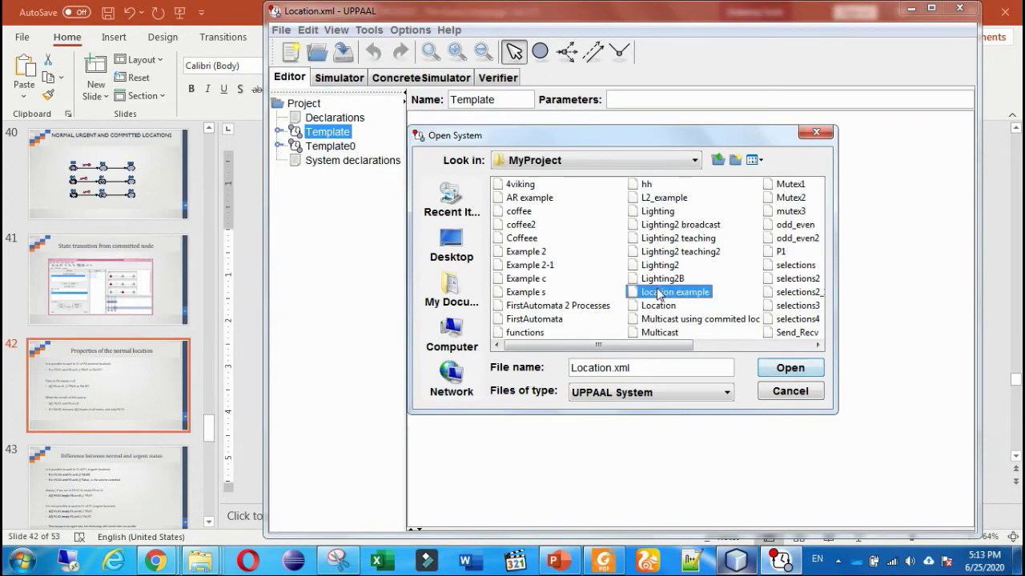
Review the Normal, Urgent and Commited templates, and view their processes in the simulator with a taller sequence chart area
click(310, 145)
click(322, 160)
click(322, 147)
click(319, 132)
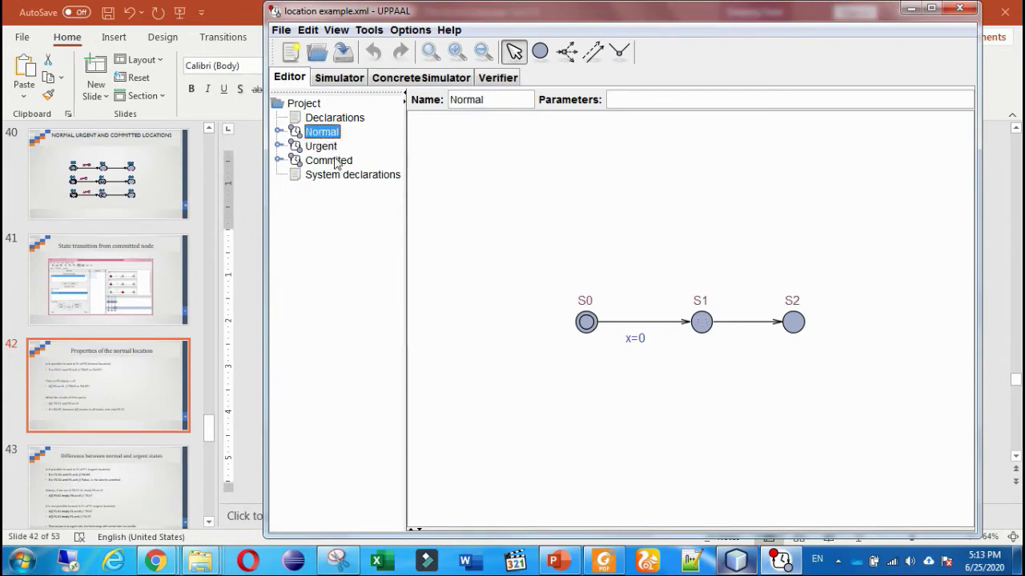
click(328, 160)
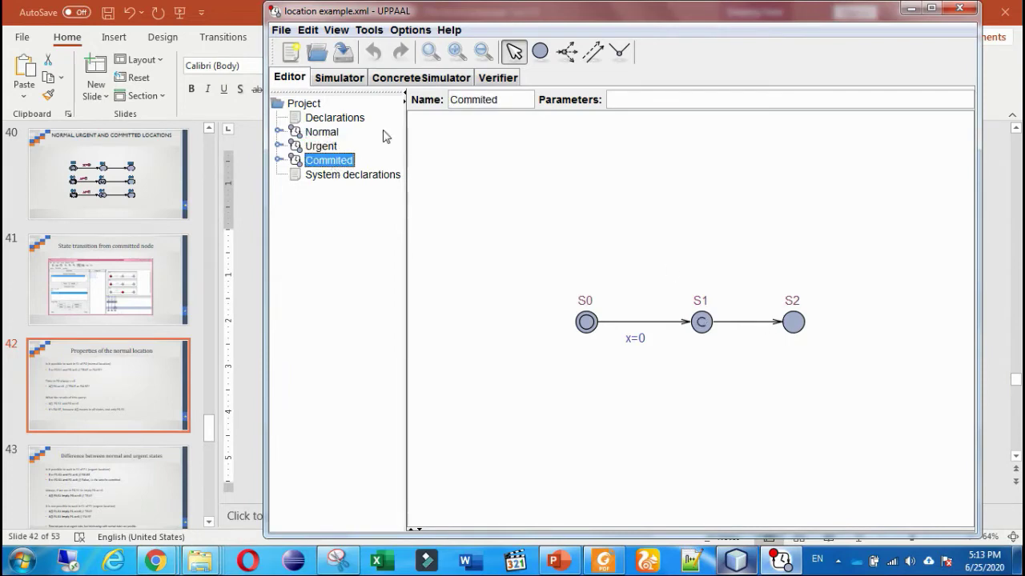
click(350, 78)
drag(790, 466, 785, 355)
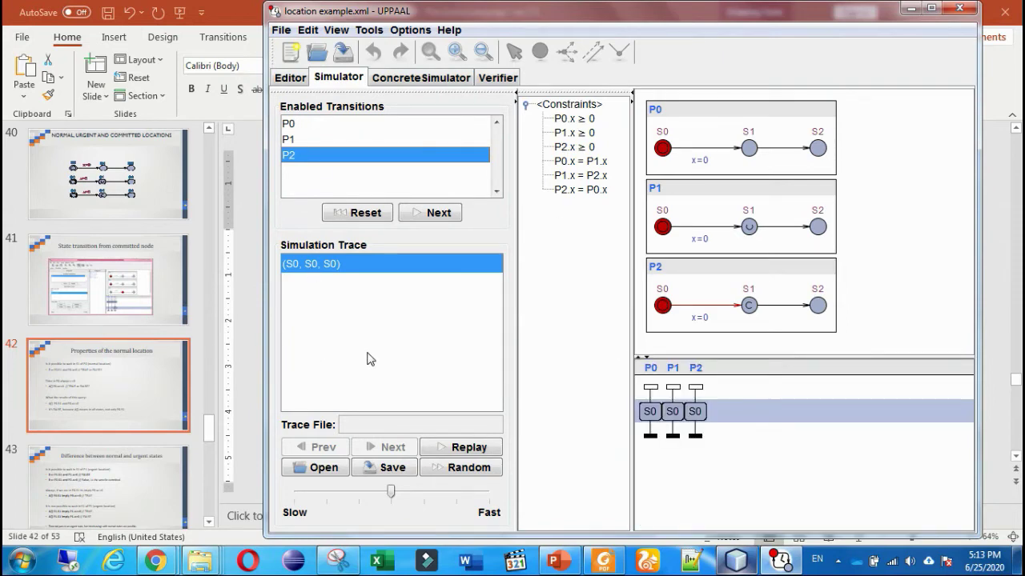
Add a new verifier query reading E<> P0.S1 and P0.x>0
click(497, 78)
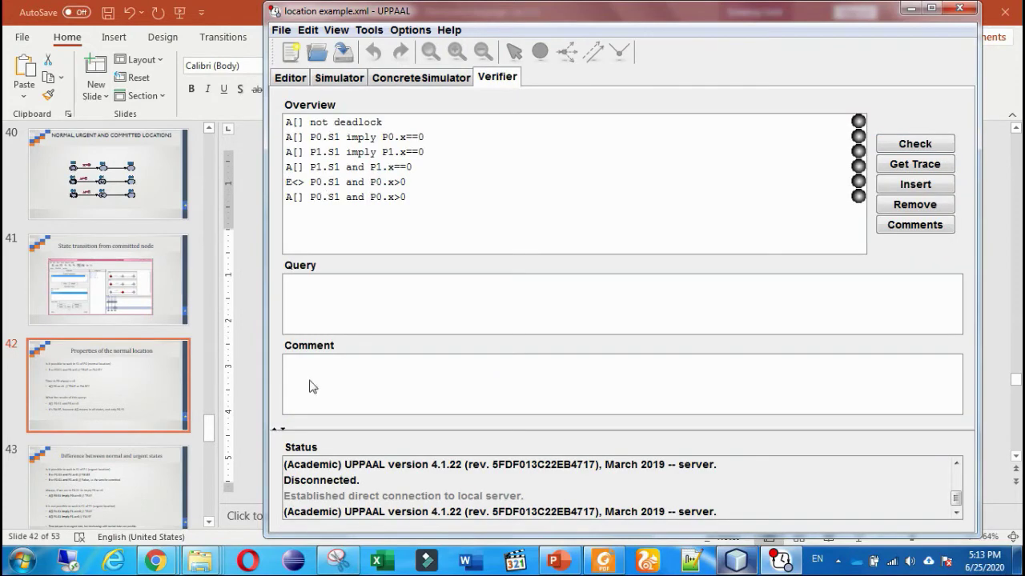
click(917, 189)
click(312, 305)
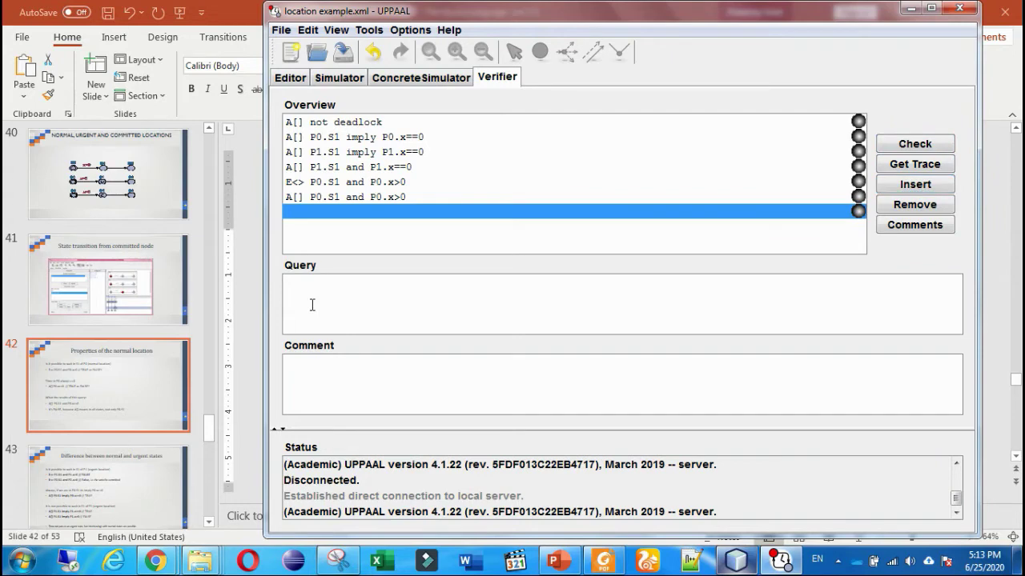
text(E<> P0.S1 and P0.x>0)
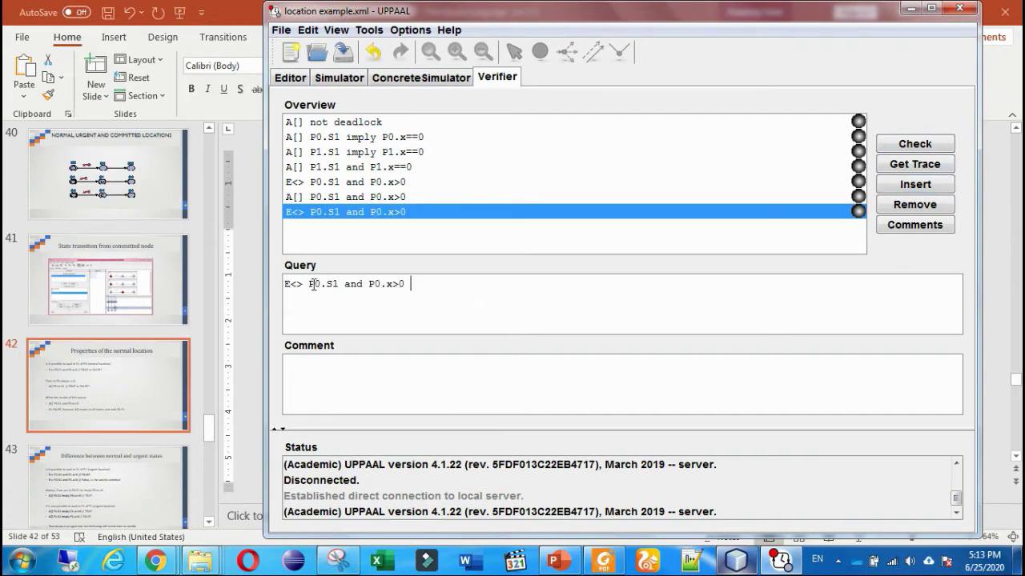
Compare the parts of the new query with process P0 in the simulator, and check the query
drag(309, 283, 338, 279)
click(343, 77)
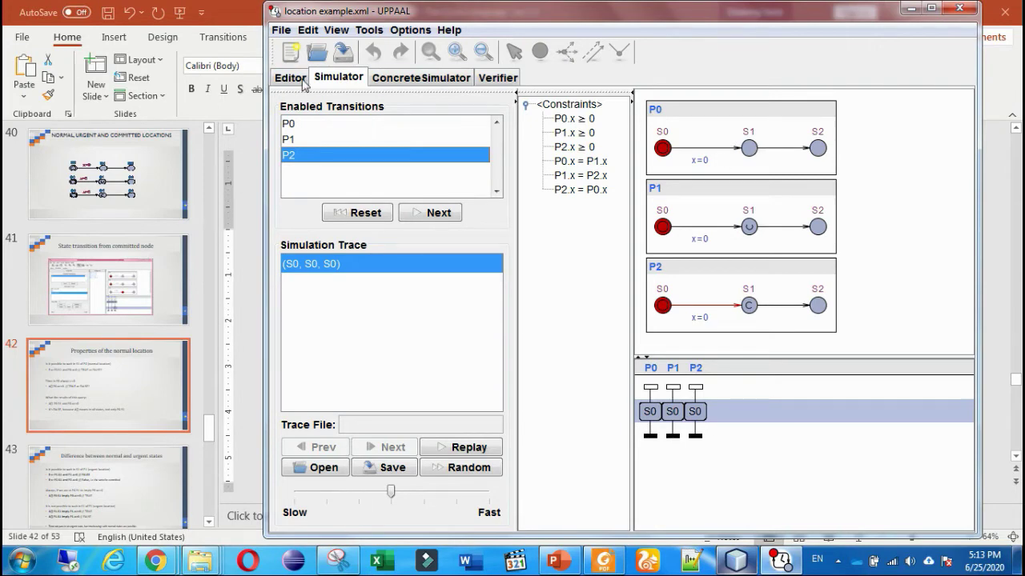
click(498, 77)
drag(409, 286, 373, 281)
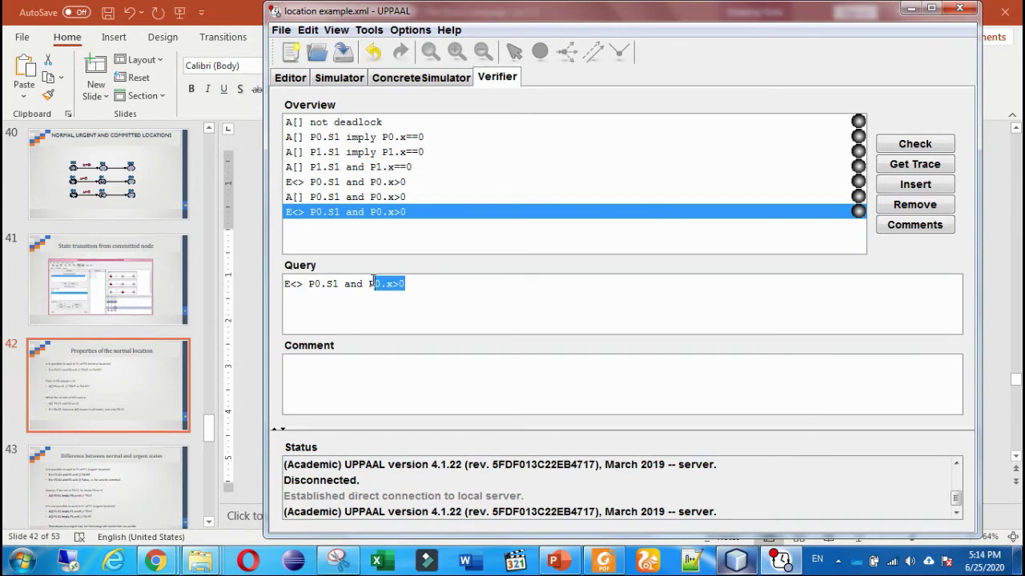
drag(304, 284, 286, 286)
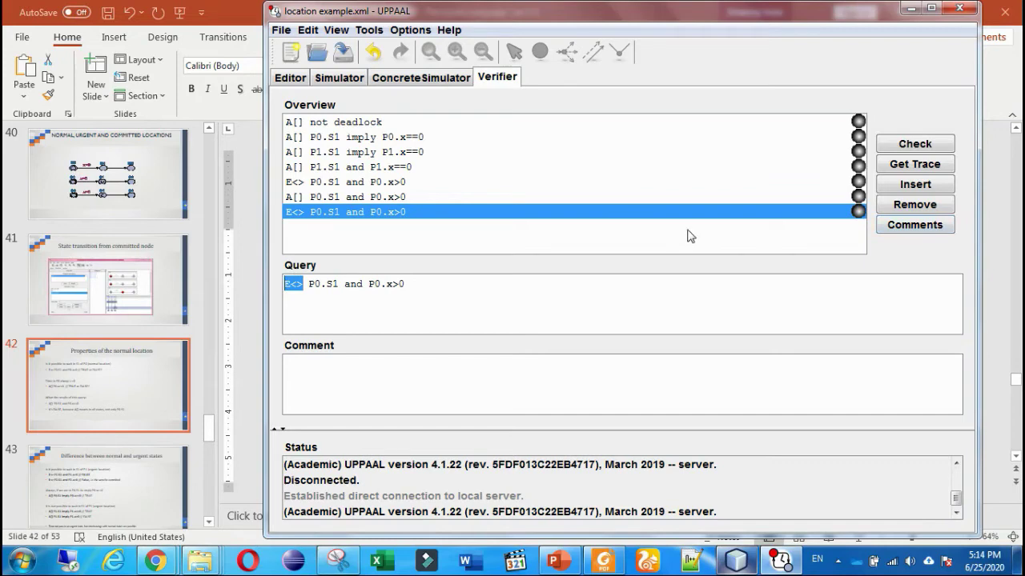
click(926, 150)
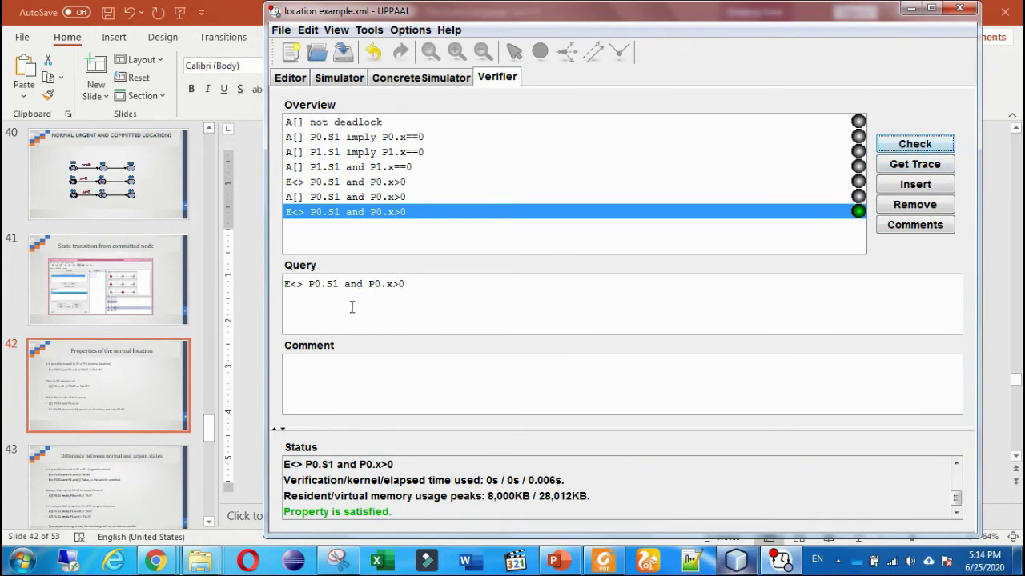
Examine the E<> operator, the P0.S1 location and the P0.x>0 condition of the checked query
drag(302, 285, 285, 284)
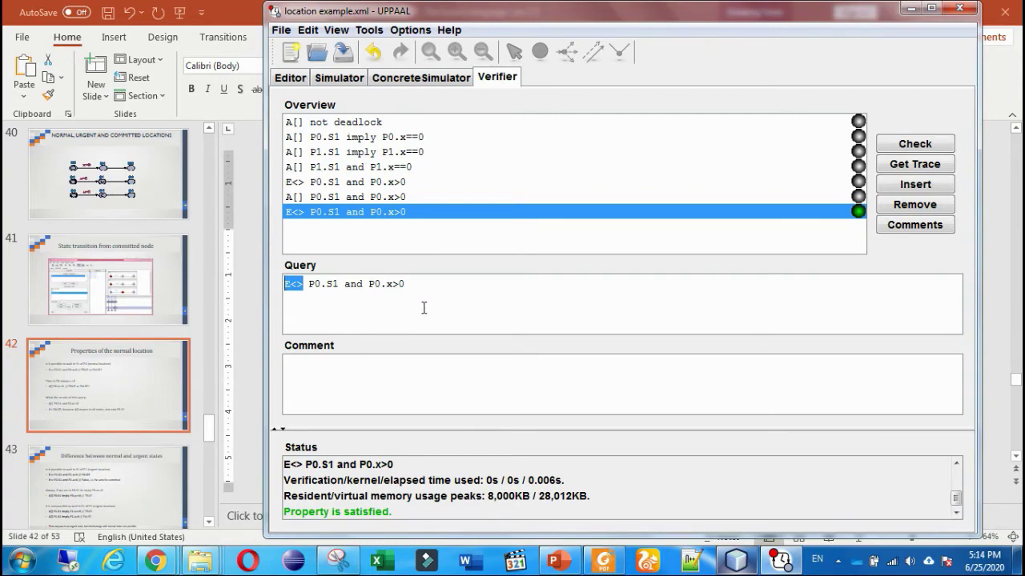
drag(420, 295, 251, 284)
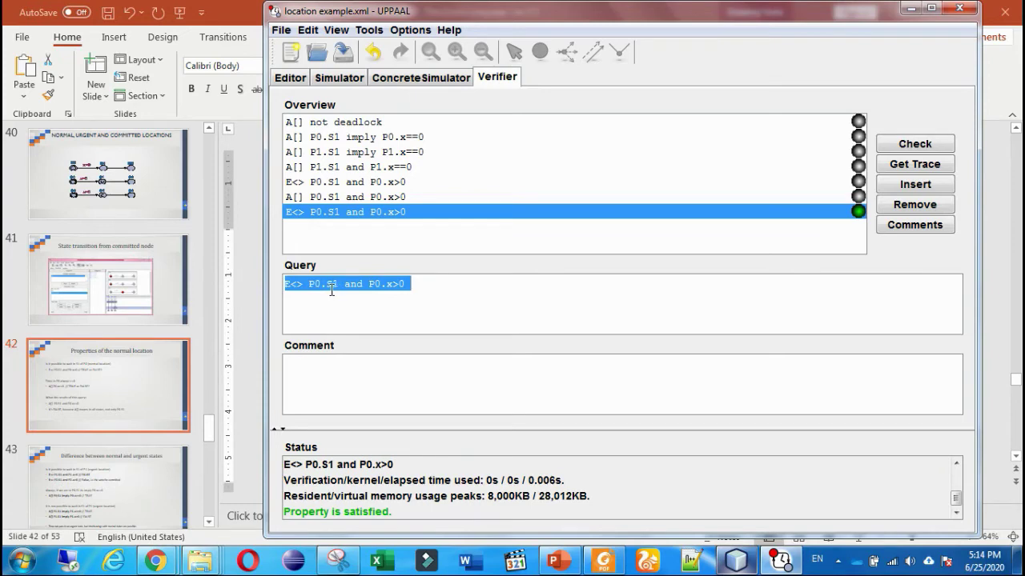
drag(368, 285, 417, 280)
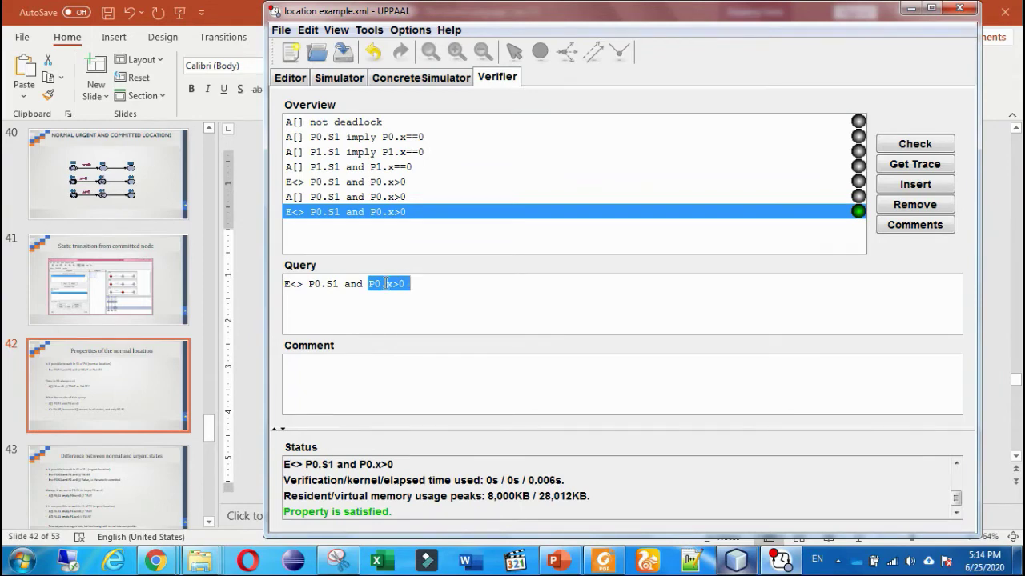
drag(336, 284, 307, 284)
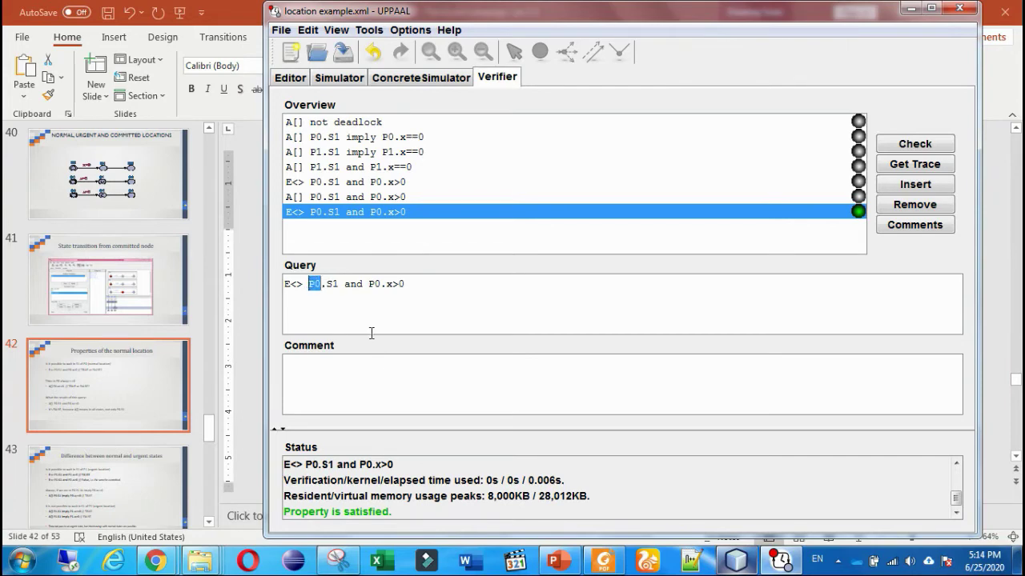
double_click(294, 284)
Switch to PowerPoint to read the normal location properties slide, and return to UPPAAL to review the simulated processes
click(557, 560)
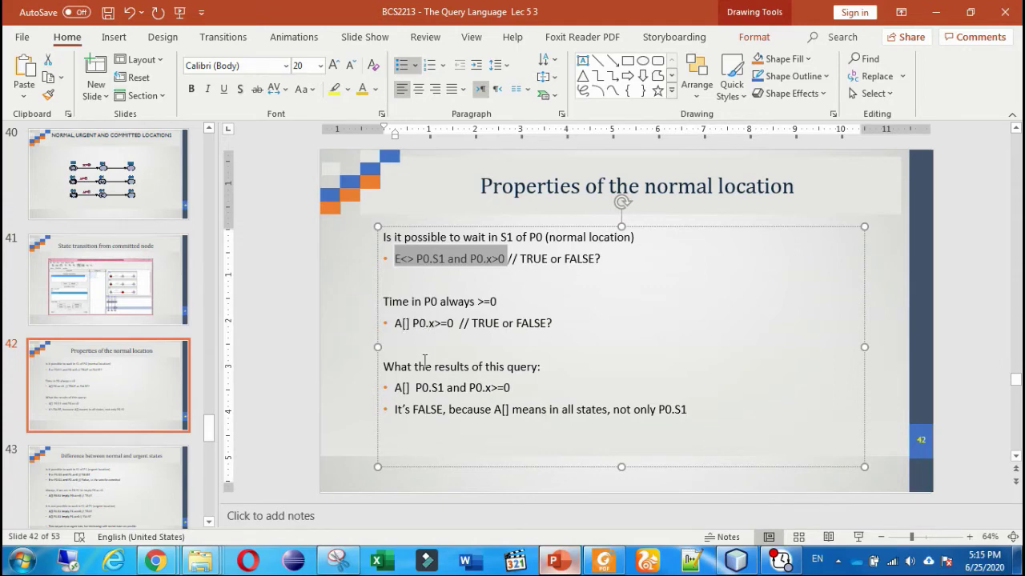
click(781, 561)
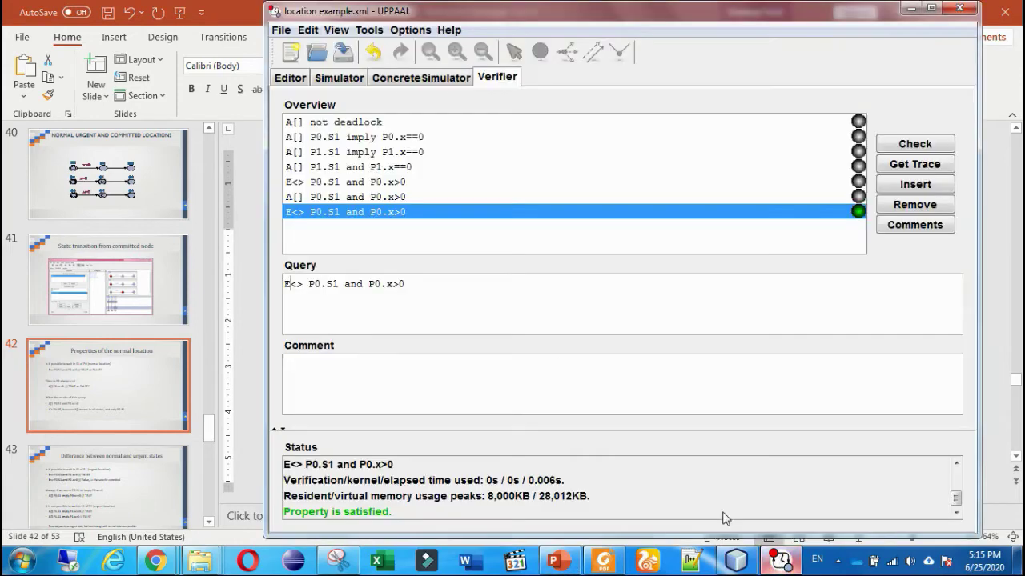
click(331, 79)
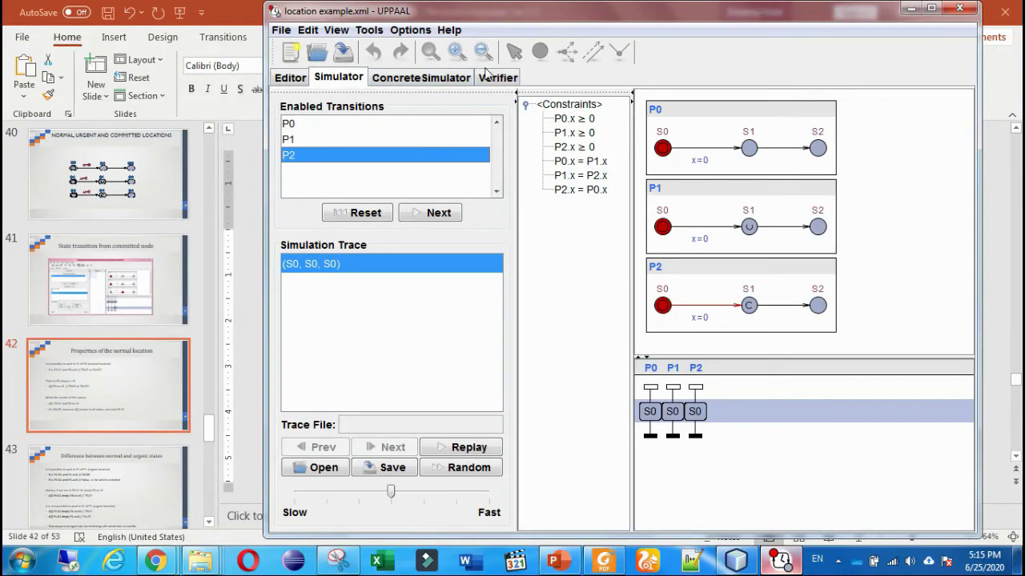
click(487, 76)
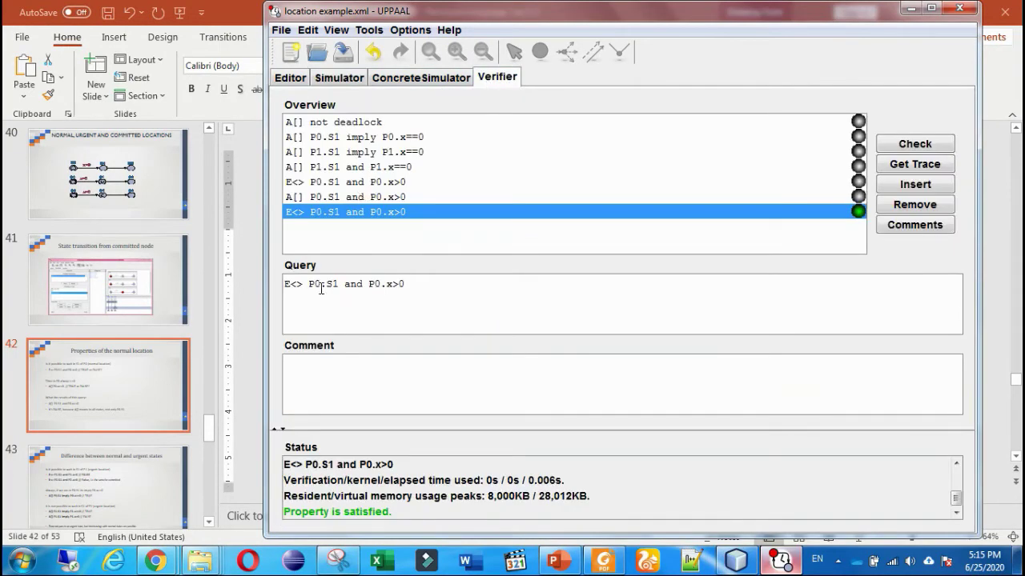
Change the selected query to a[] P1.S1 and P1.x>0
drag(322, 284, 314, 284)
text(1)
drag(304, 286, 284, 285)
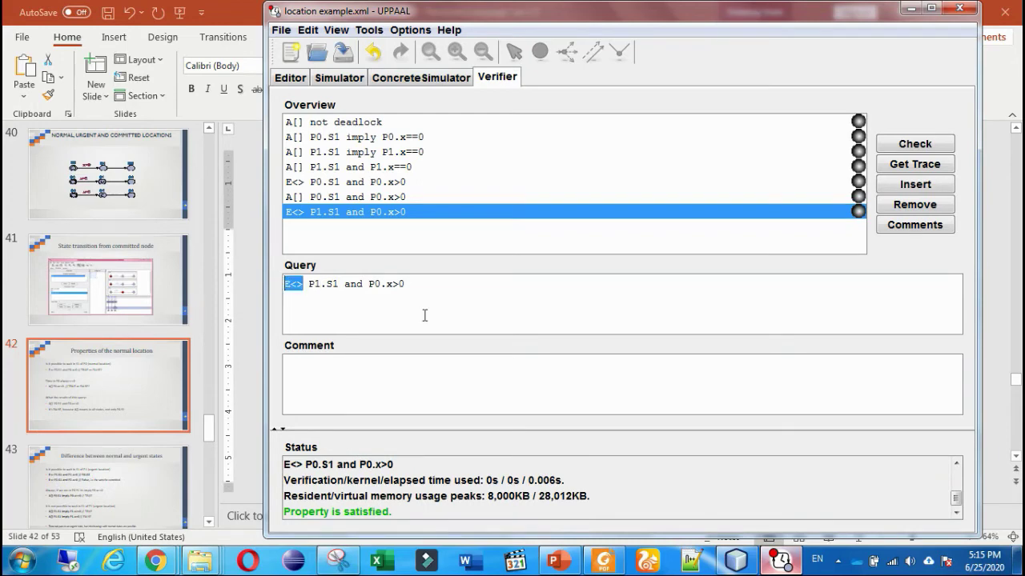
text(a[)
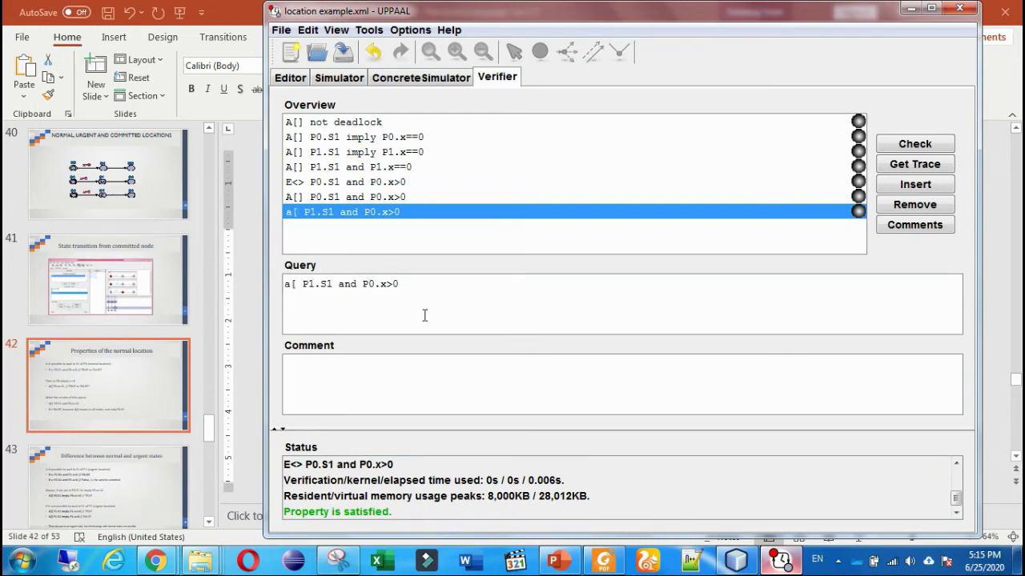
text(])
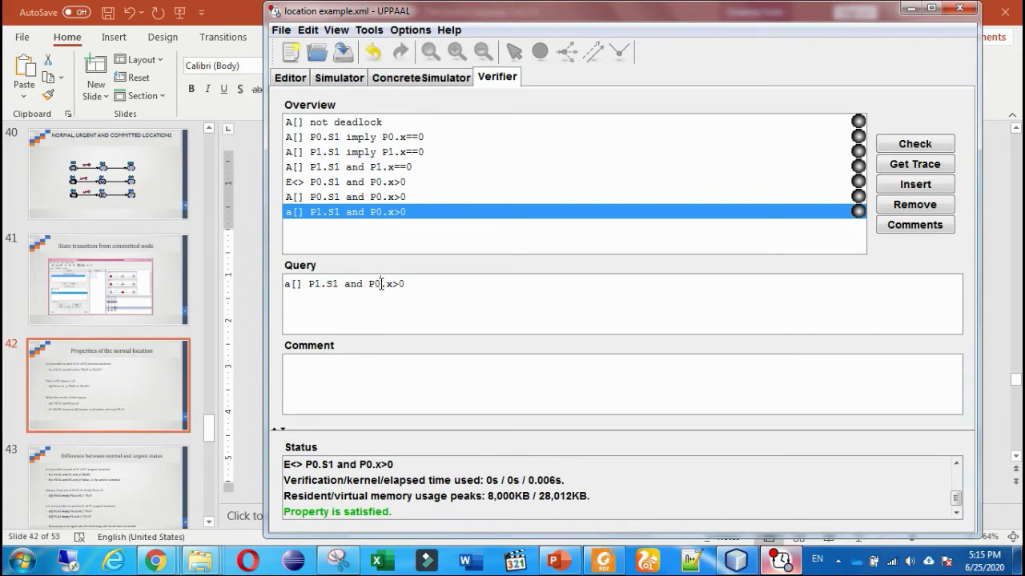
drag(381, 284, 373, 284)
text(1)
Review process P1 in the simulator and try to check the edited P1 query
click(349, 79)
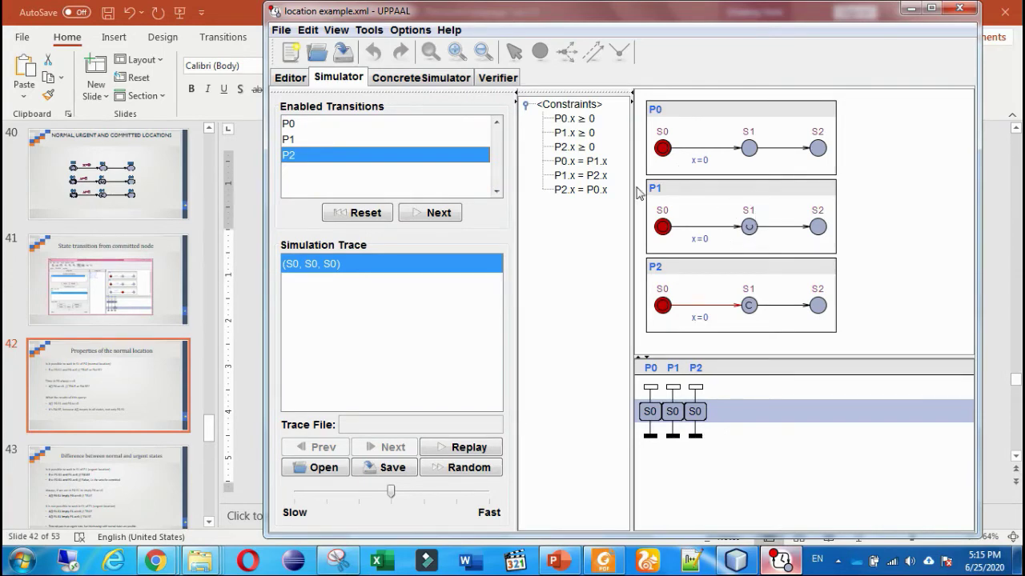
click(492, 80)
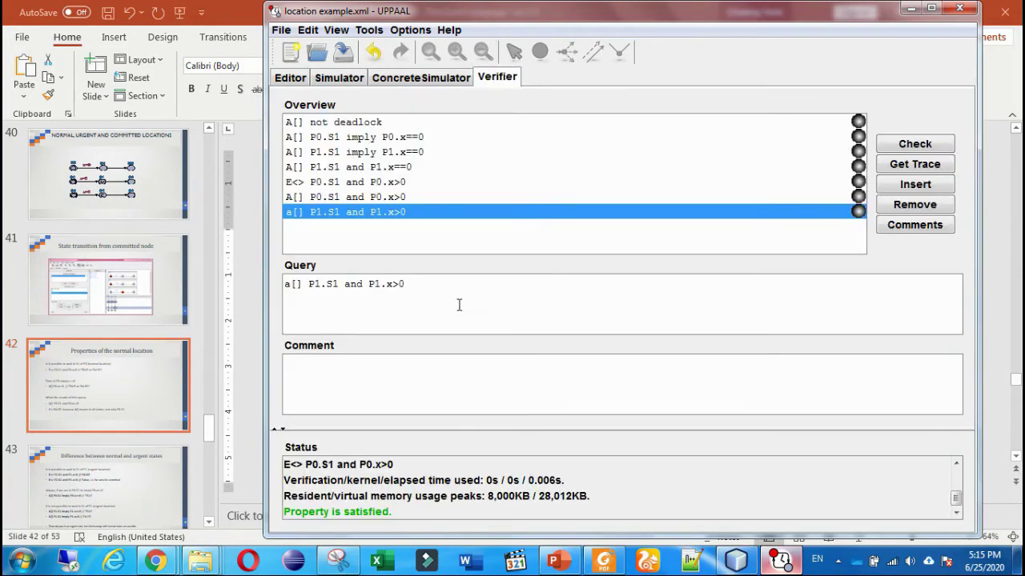
click(911, 149)
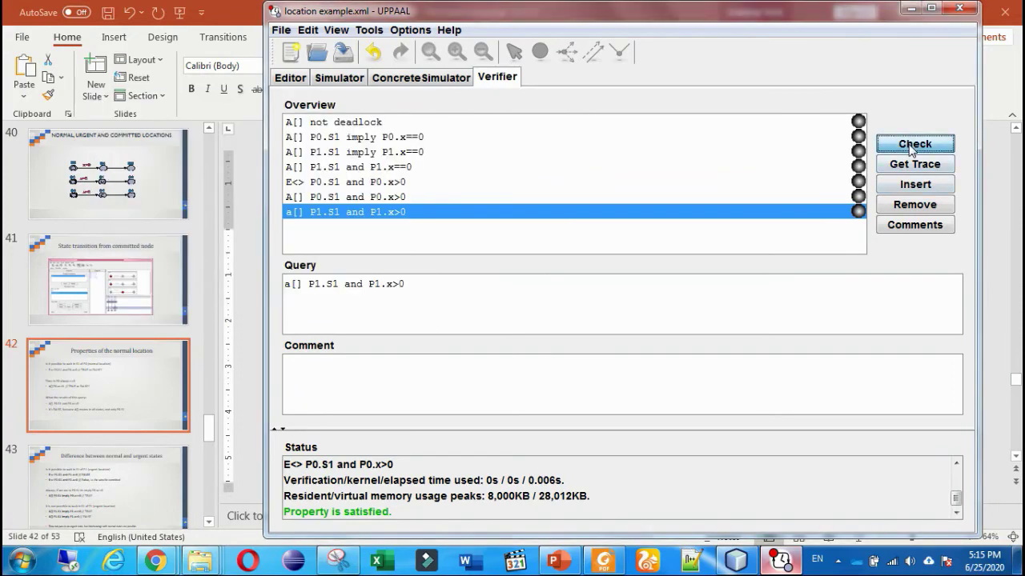
Correct the query's operator to an uppercase A[] and check the query A[] P1.S1 and P1.x>0
click(622, 298)
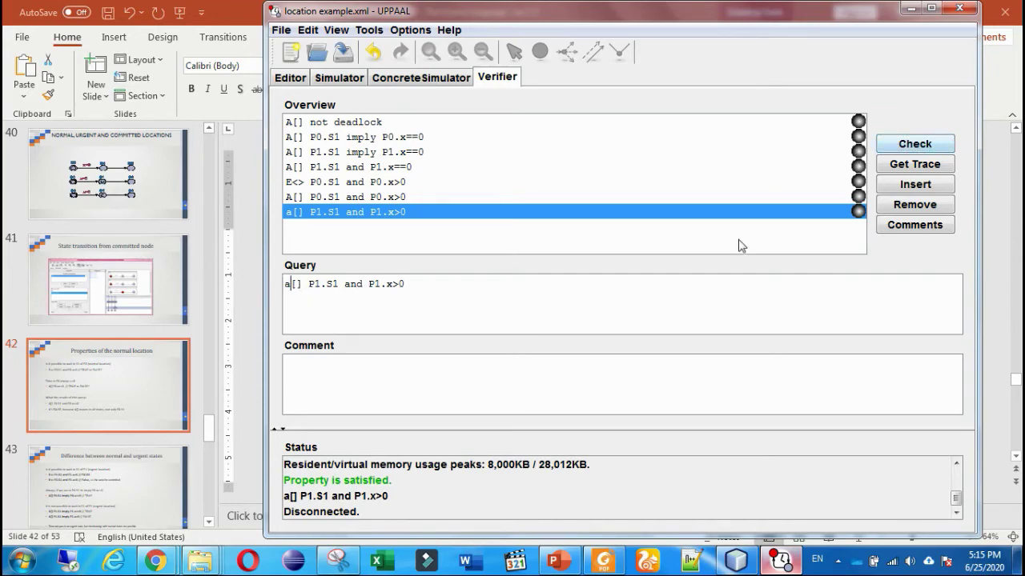
key(BackSpace)
text(a)
key(BackSpace)
text(A)
click(916, 148)
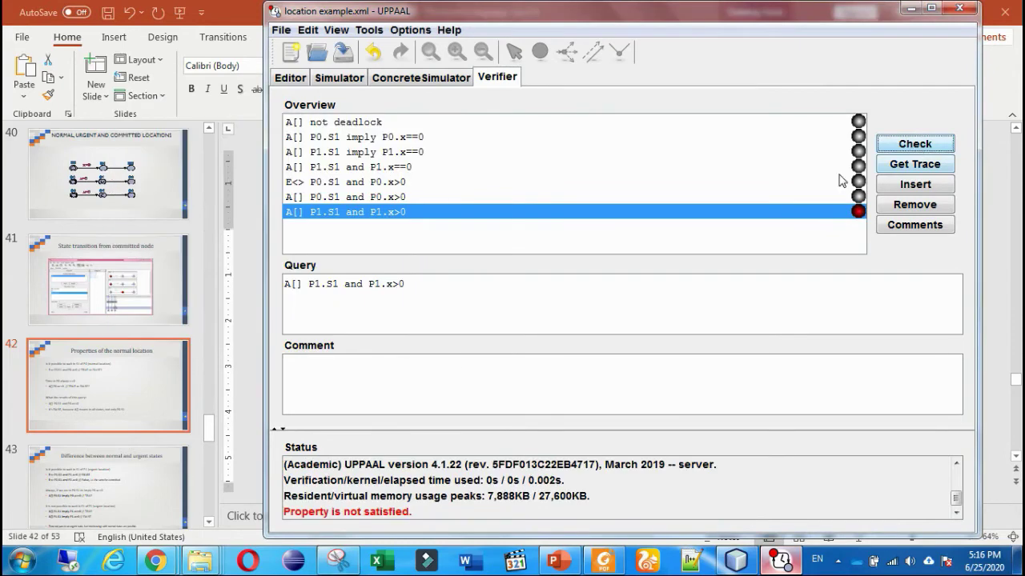
Examine the > comparison in the P1 query, and review the Commited template and the simulated processes
click(398, 286)
drag(398, 286, 392, 285)
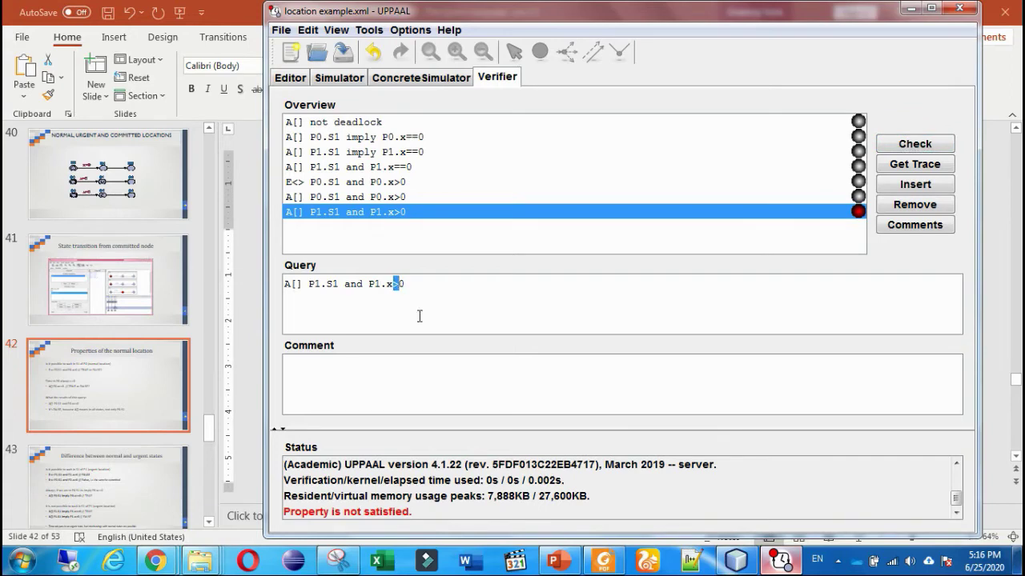
click(290, 78)
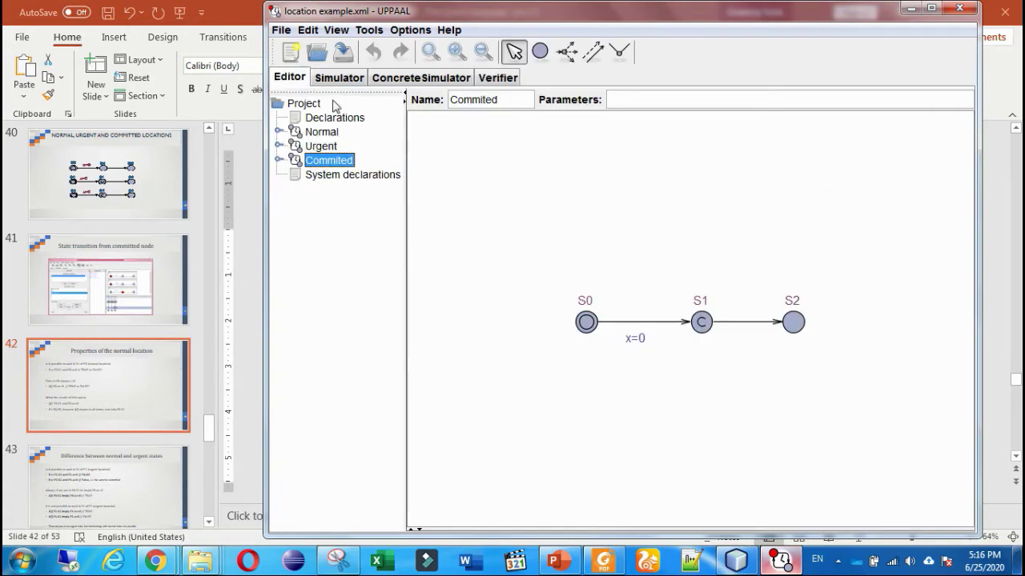
click(340, 77)
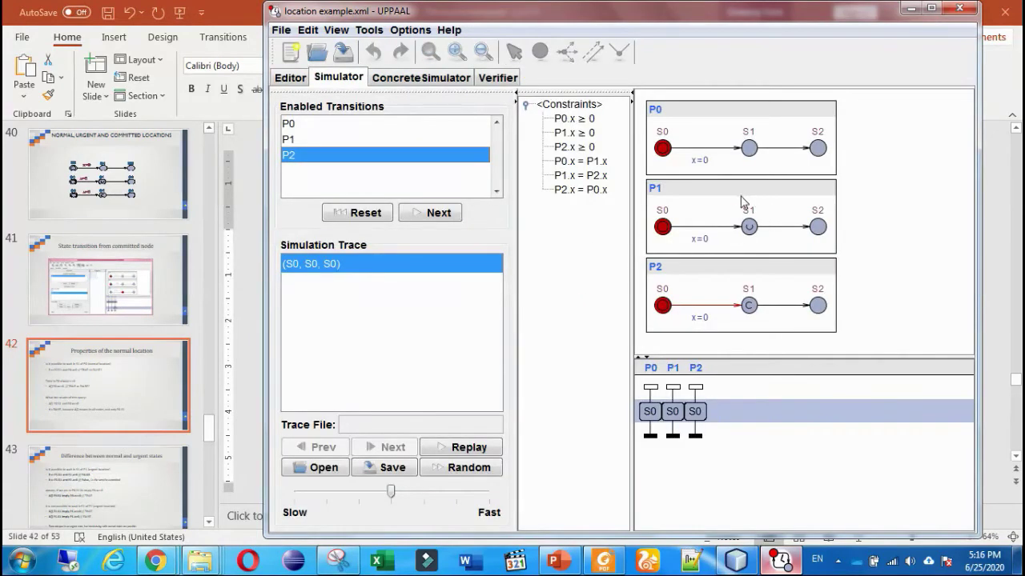
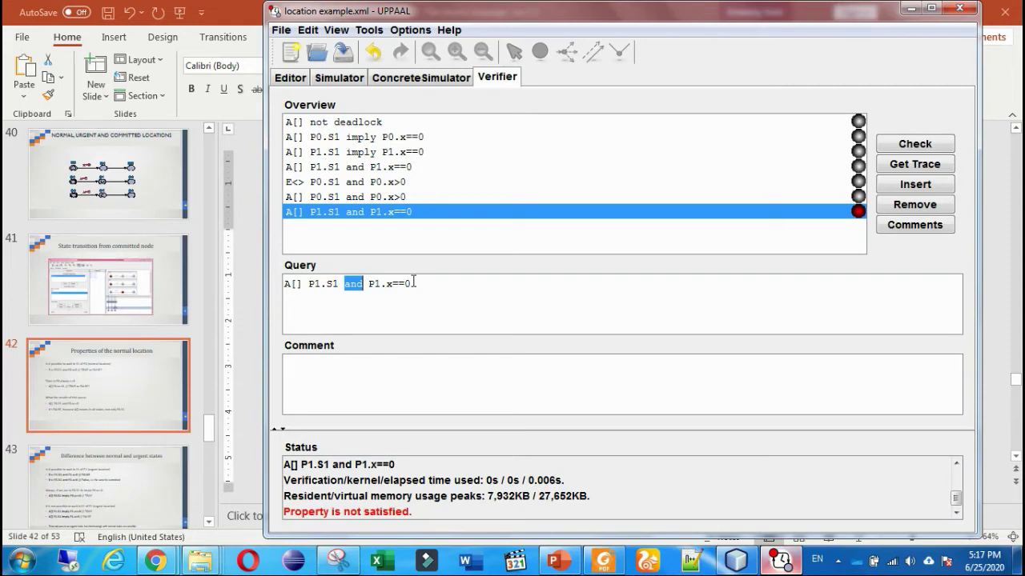
Examine the P1.S1 and P1.x==0 conditions and the and operator joining them in the selected A[] query
click(302, 284)
drag(302, 285, 343, 284)
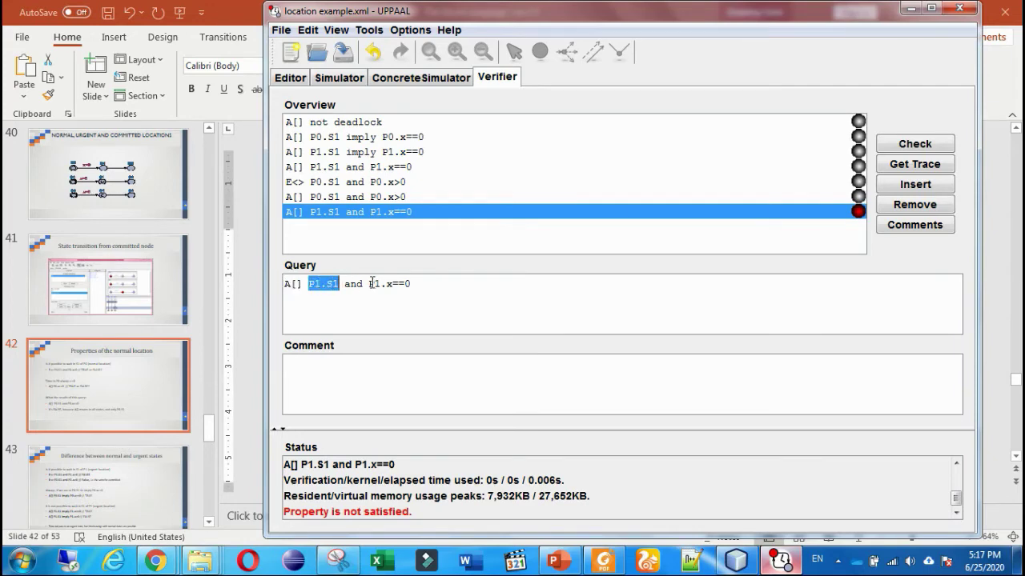
drag(369, 284, 433, 325)
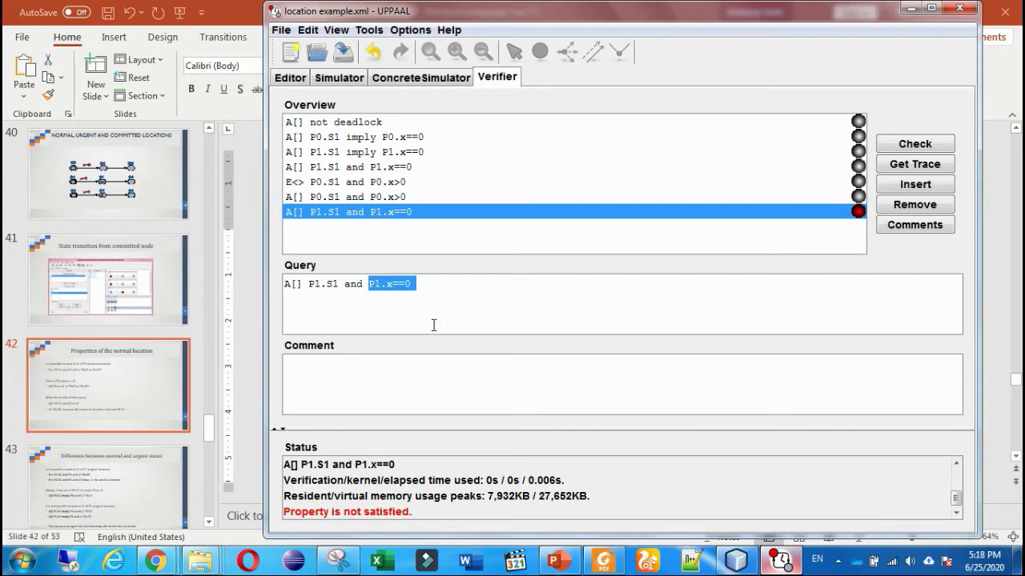
click(422, 285)
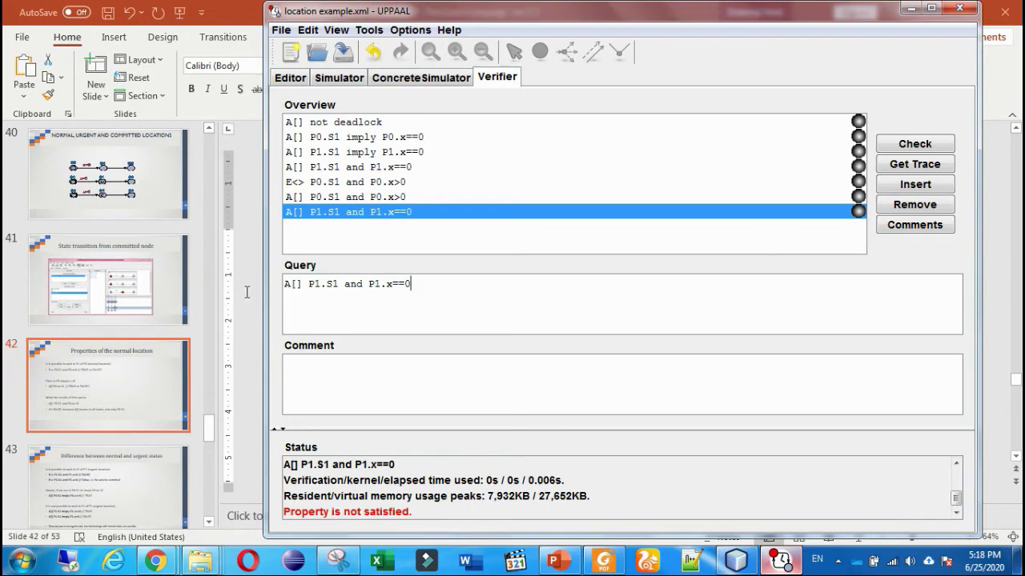
key(ctrl+a)
click(293, 283)
drag(302, 283, 342, 284)
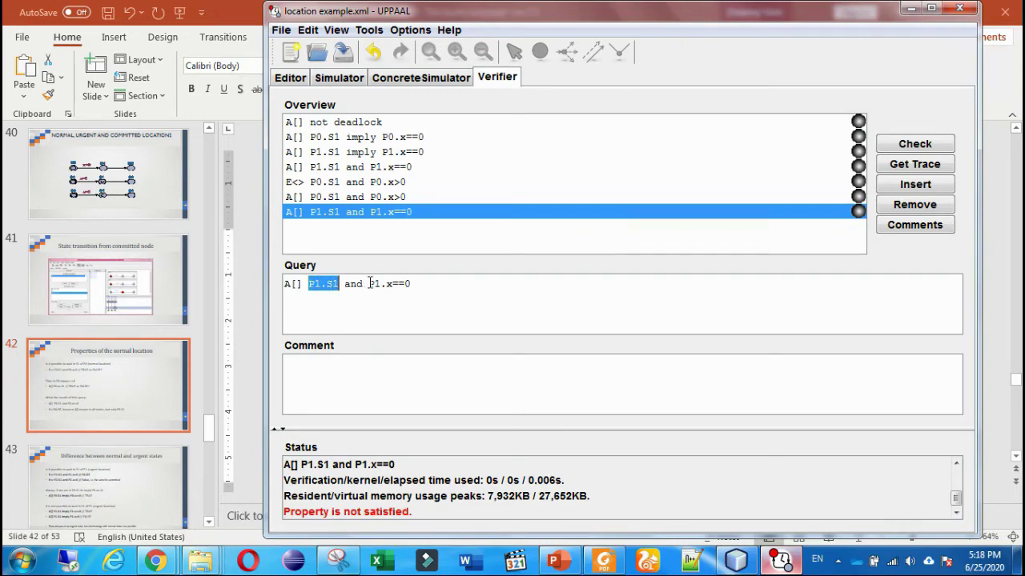
drag(369, 283, 388, 284)
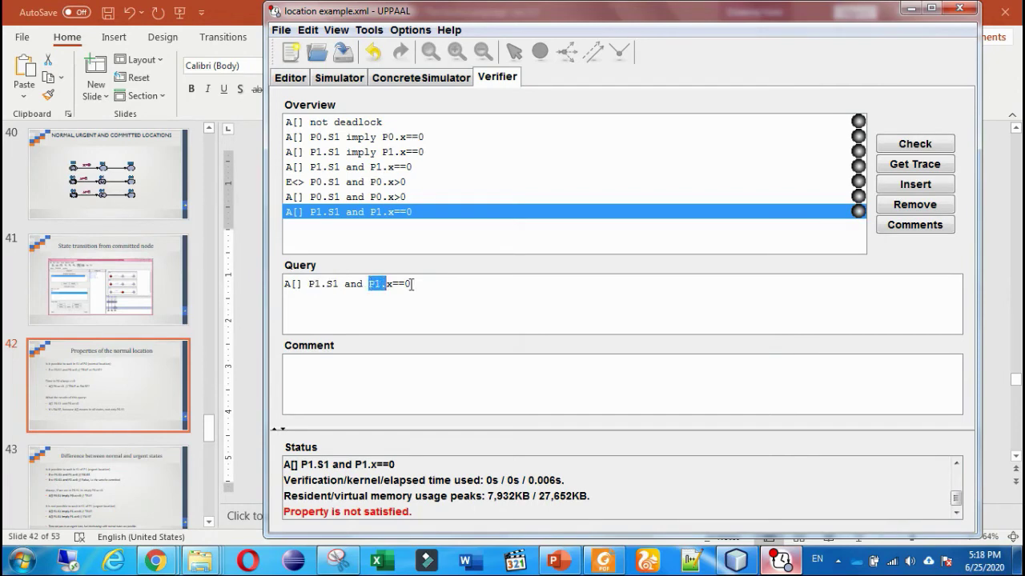
double_click(353, 284)
double_click(314, 284)
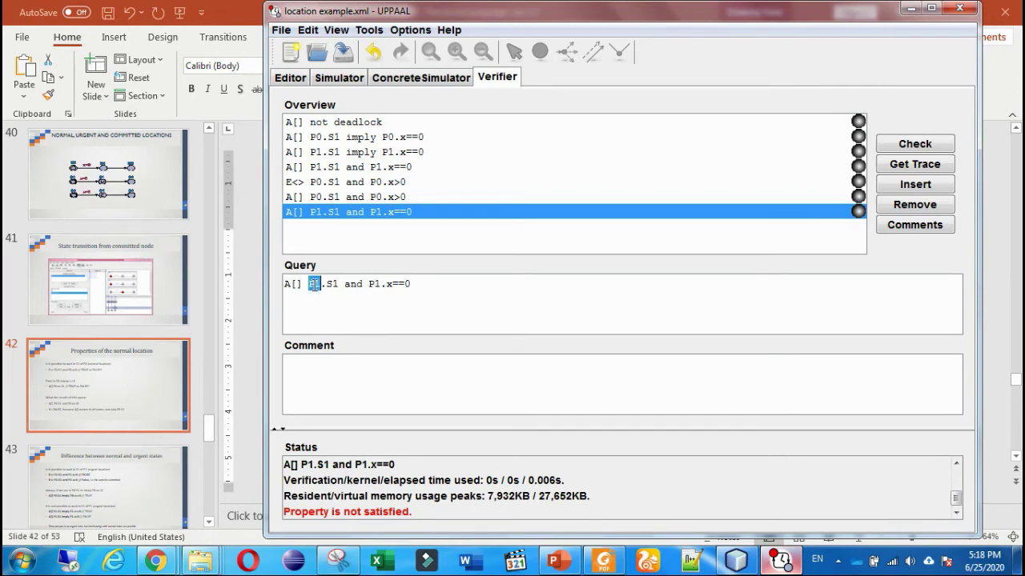
drag(339, 284, 309, 286)
Review the simulated processes and the Commited template alongside the A[] P1.S1 and P1.x==0 query
click(338, 78)
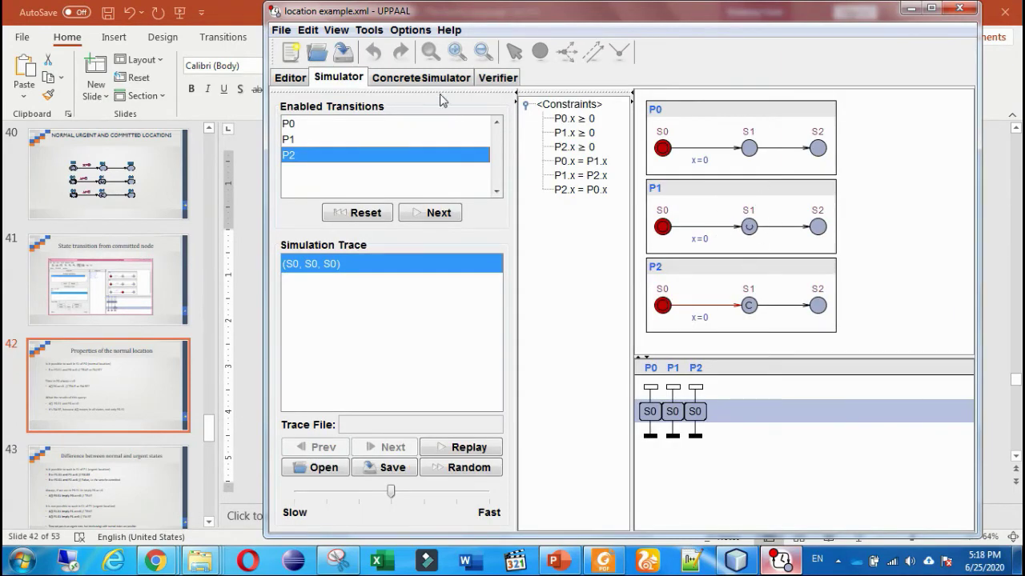
click(498, 77)
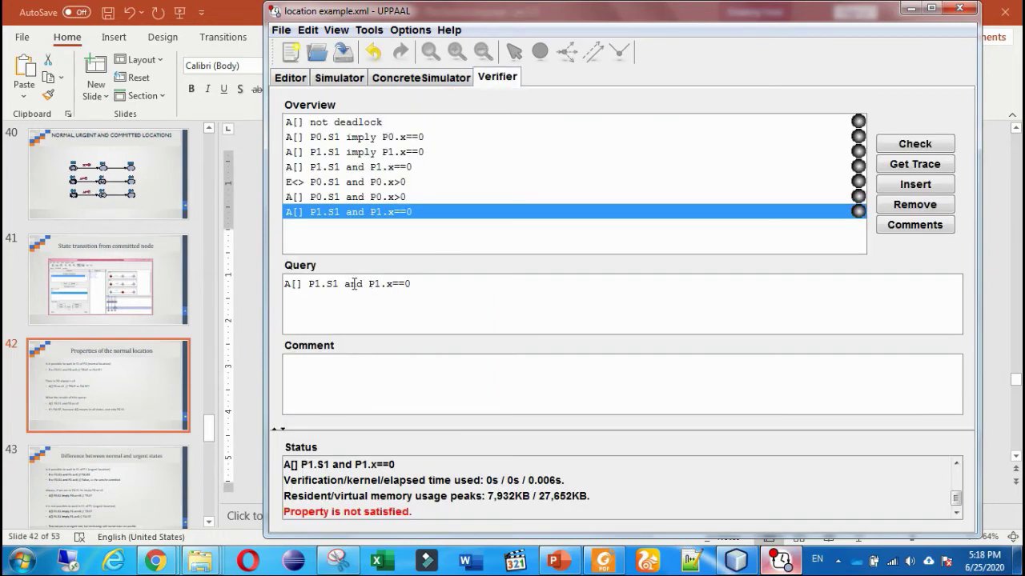
click(293, 79)
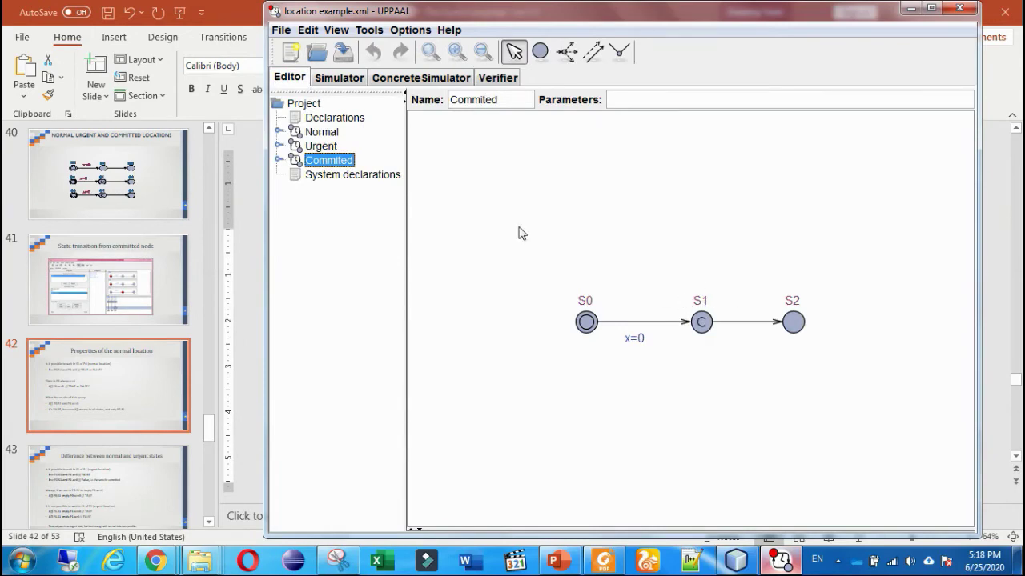
click(336, 79)
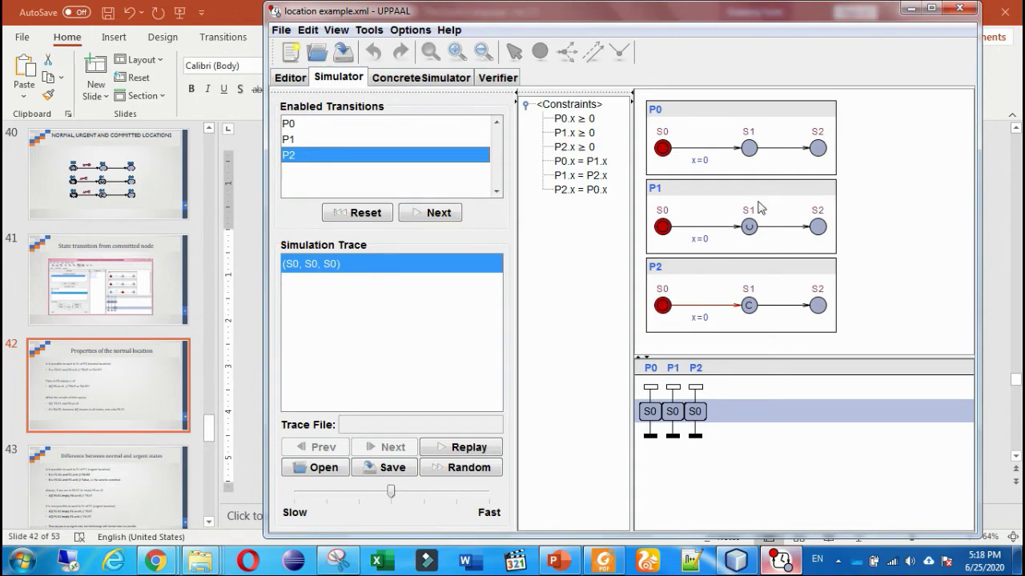
Replace and with imply in the selected P1 query, and check the query A[] P1.S1 imply P1.x==0
click(499, 80)
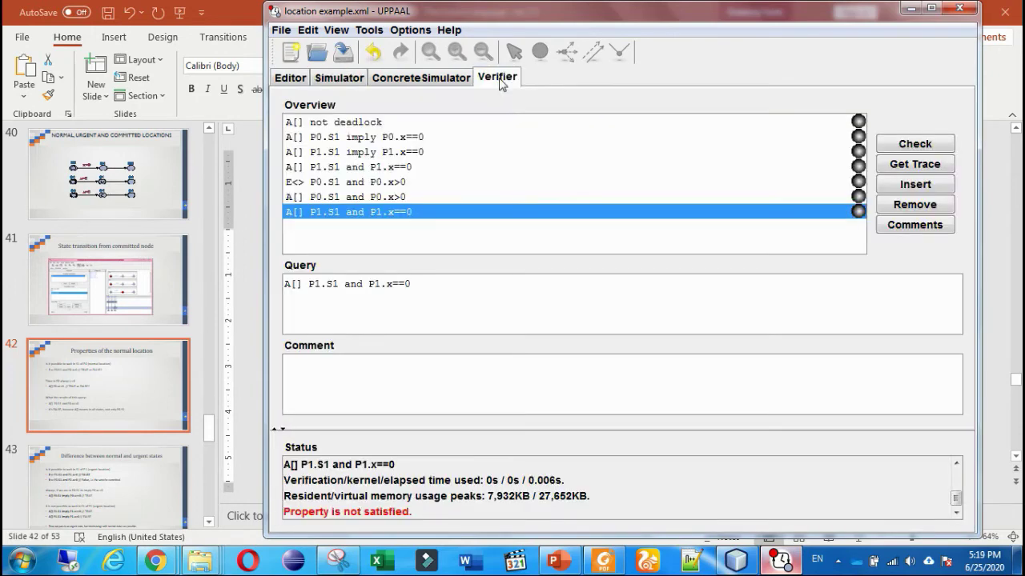
double_click(351, 285)
text(imply)
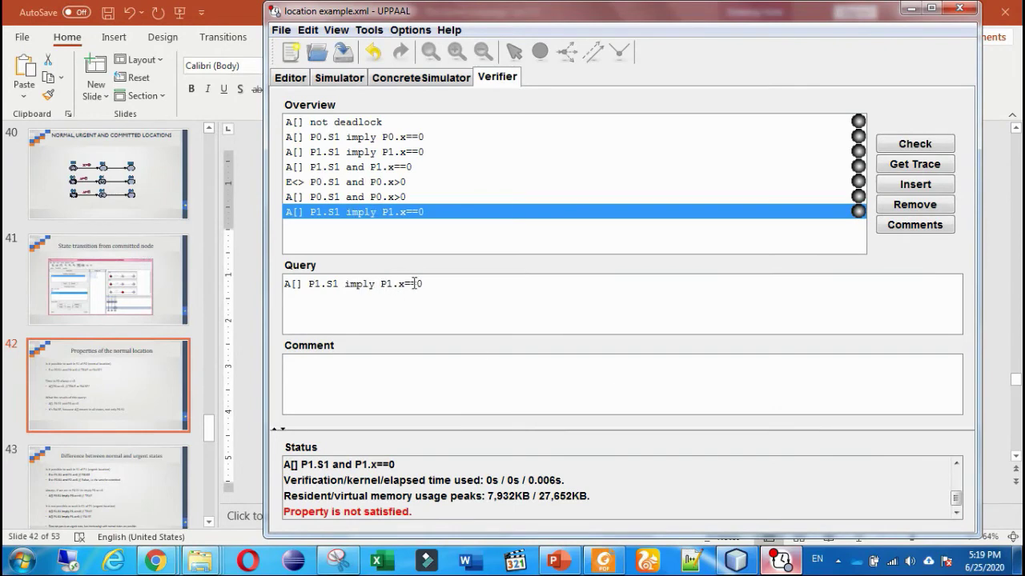
drag(405, 284, 380, 285)
click(933, 144)
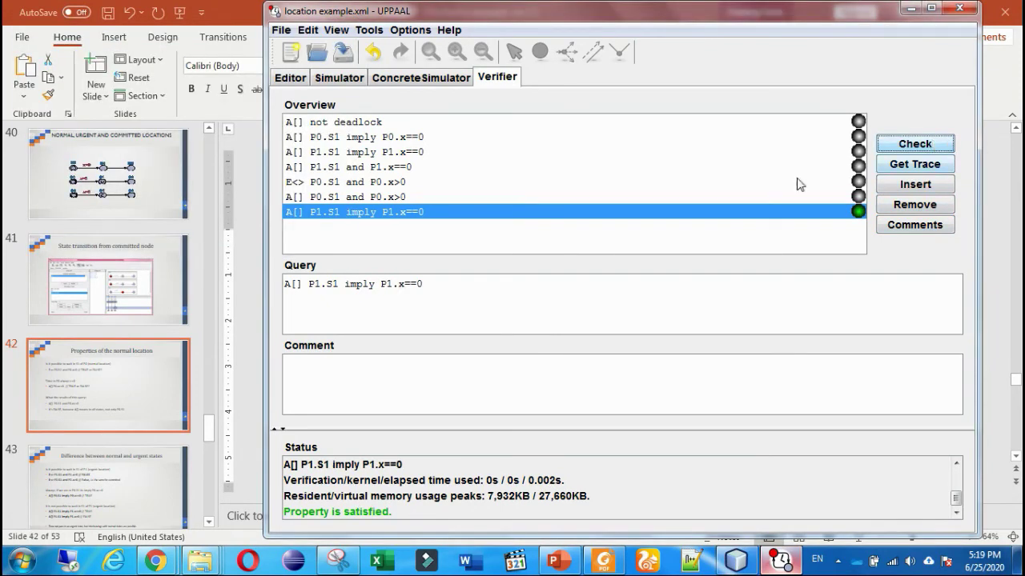
Examine the implication query as a whole, including its P1.S1 premise and its P1.x==0 conclusion
drag(433, 285, 272, 279)
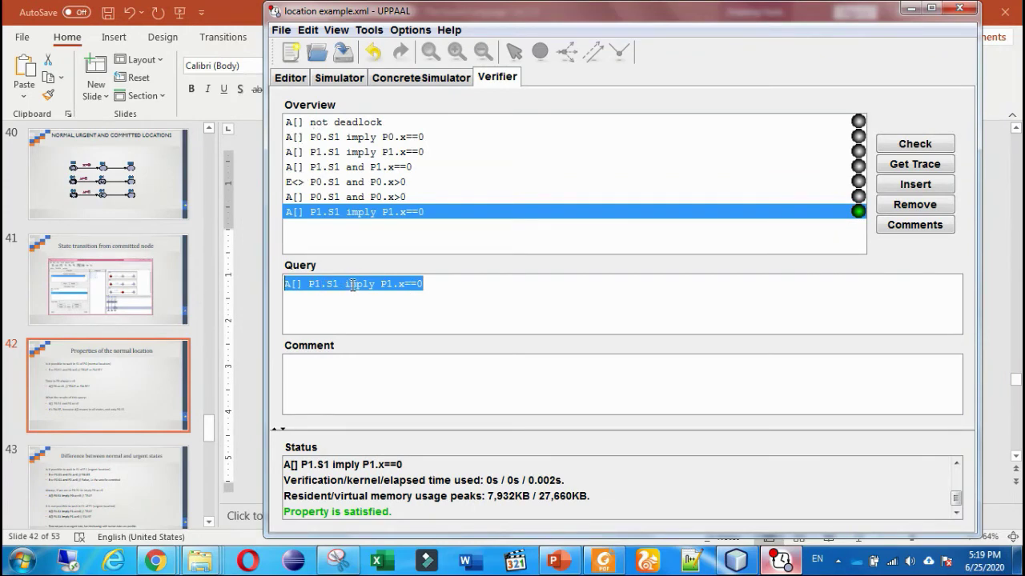
drag(308, 284, 435, 282)
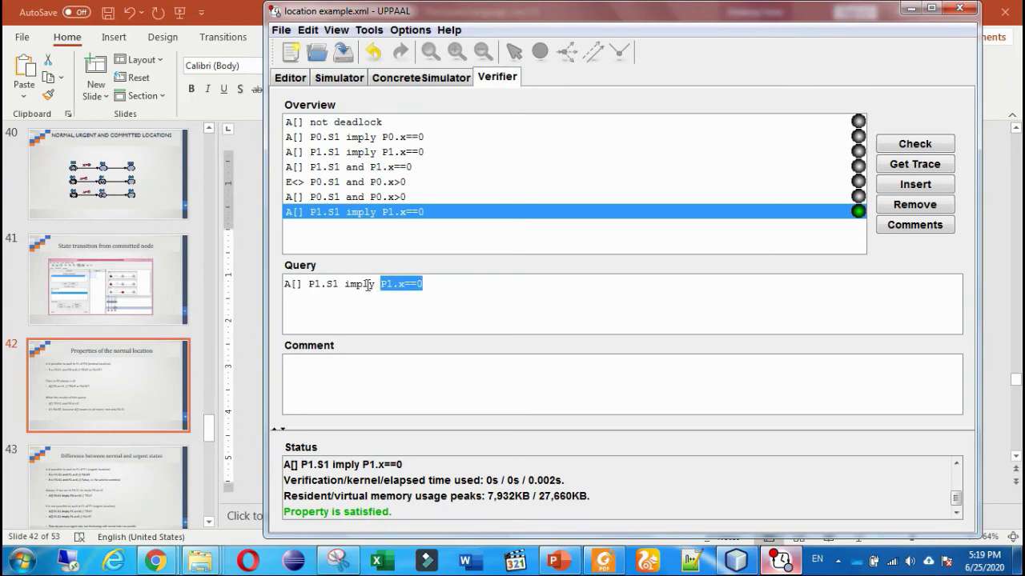
drag(308, 285, 338, 283)
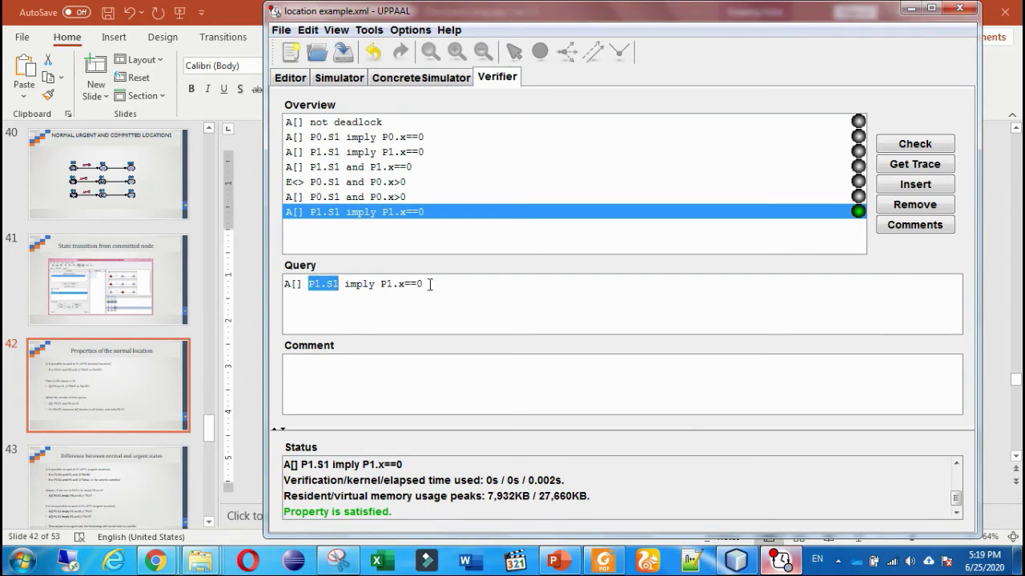
drag(430, 283, 310, 284)
click(305, 284)
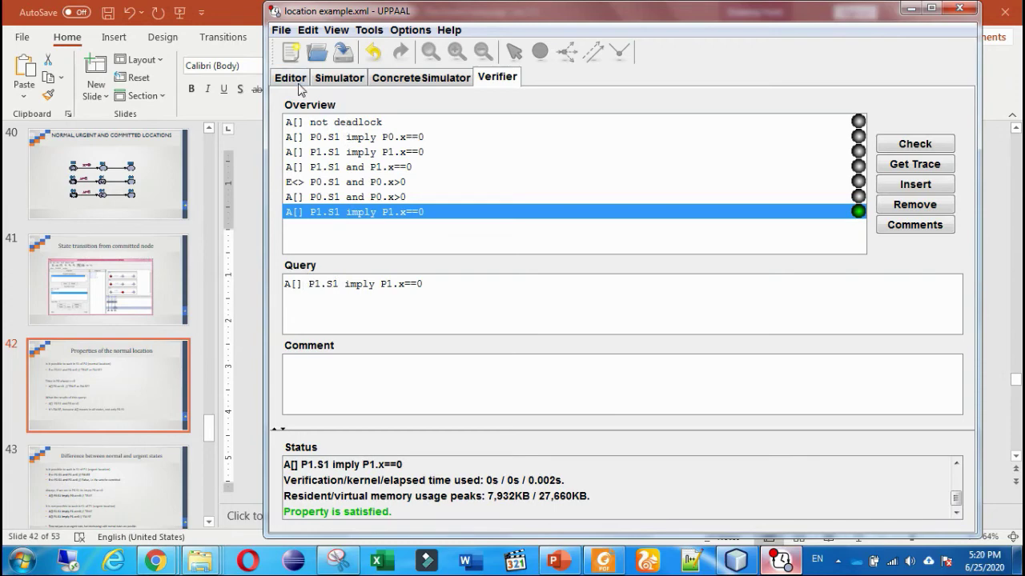